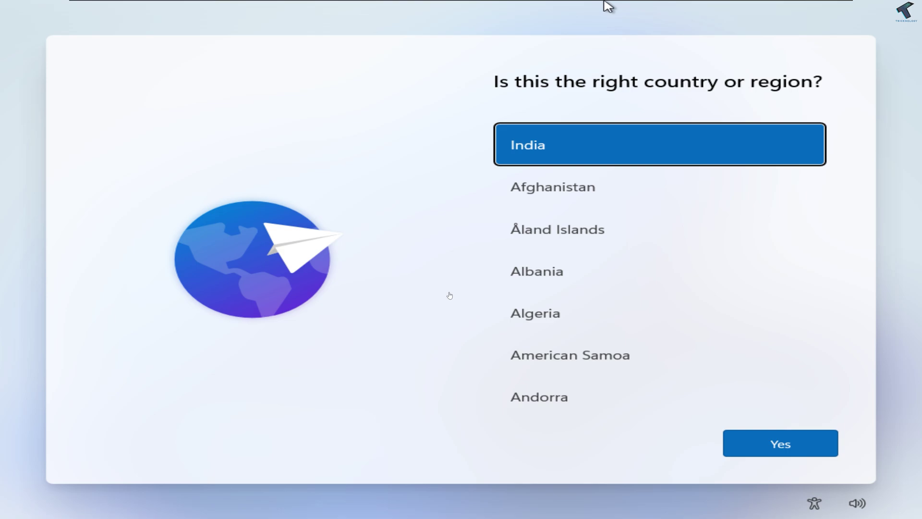
Open Command Prompt over setup with Shift+F10, reposition it, and apply OOBE\BYPASSNRO.
click(429, 134)
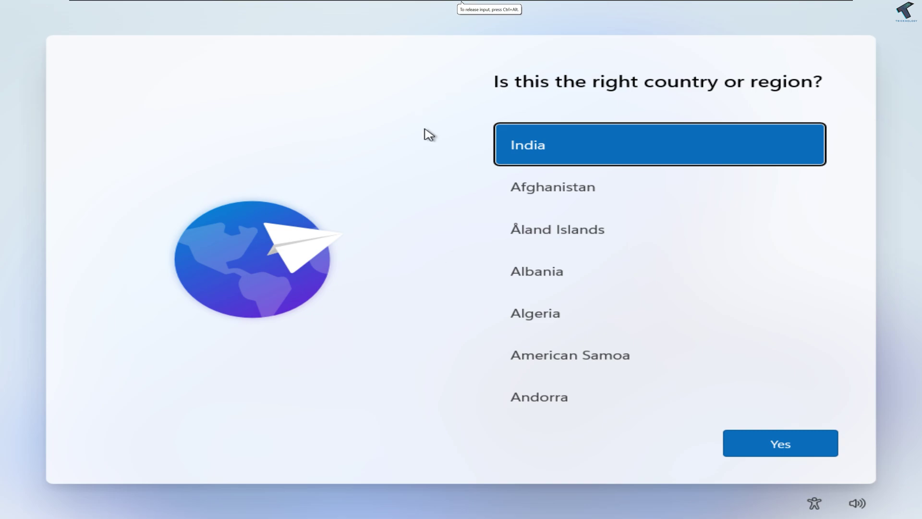
key(shift+F10)
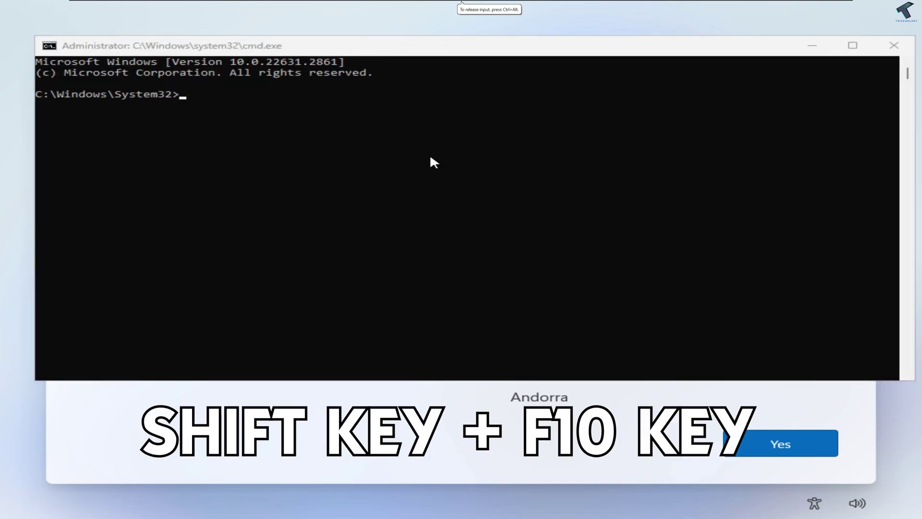
scroll(413, 171, up, 3)
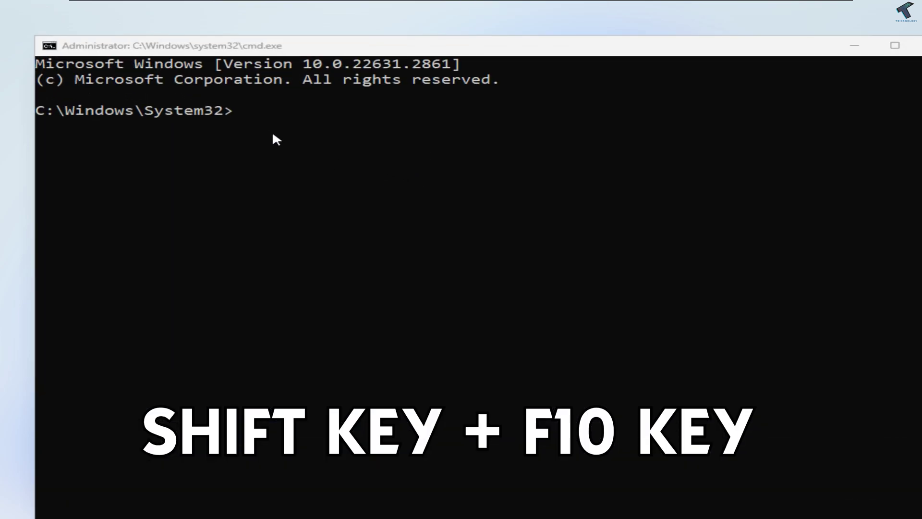
drag(36, 40, 313, 168)
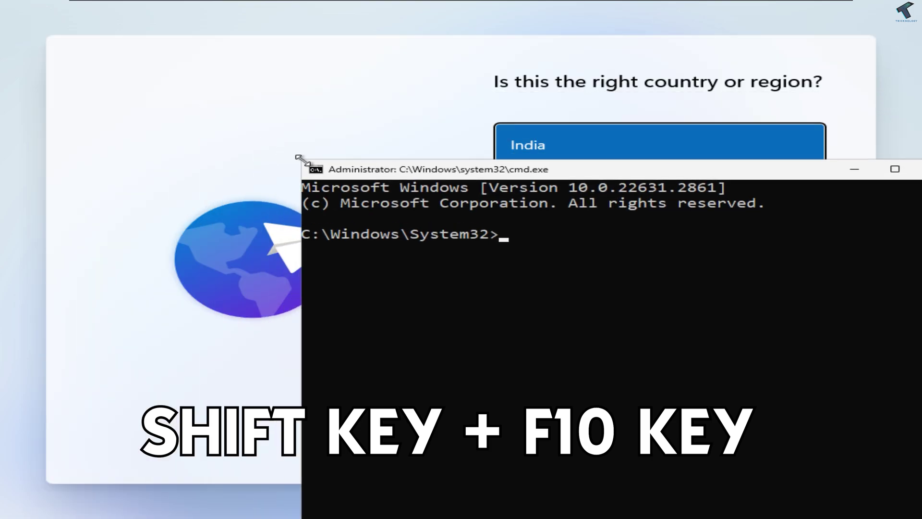
drag(432, 173, 254, 101)
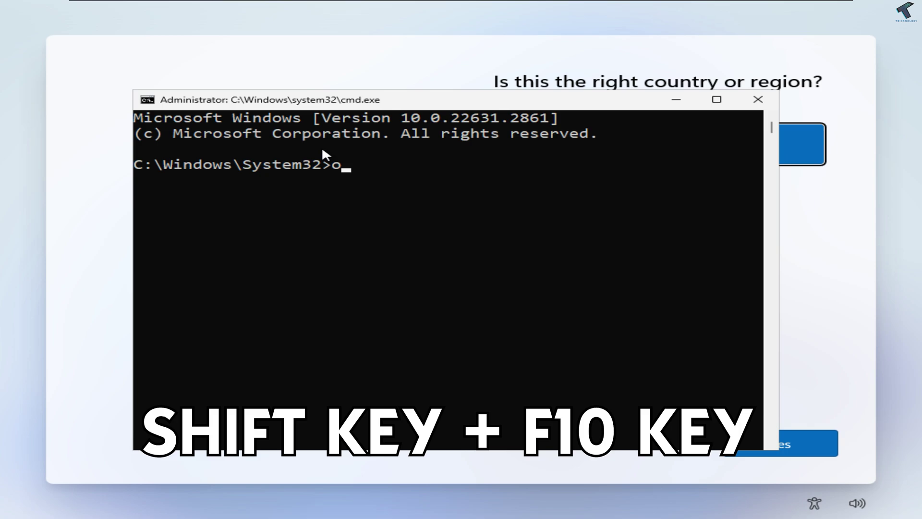
text(o)
key(BackSpace)
key(BackSpace)
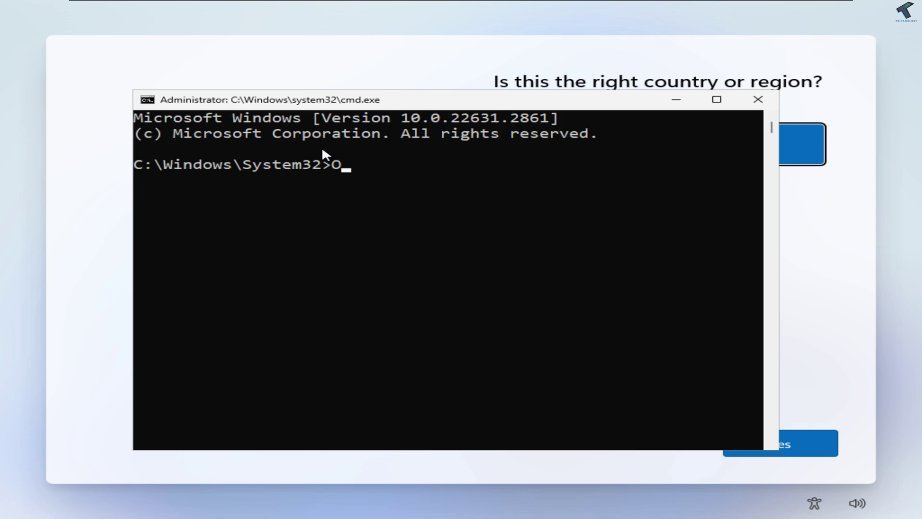
text(OBE)
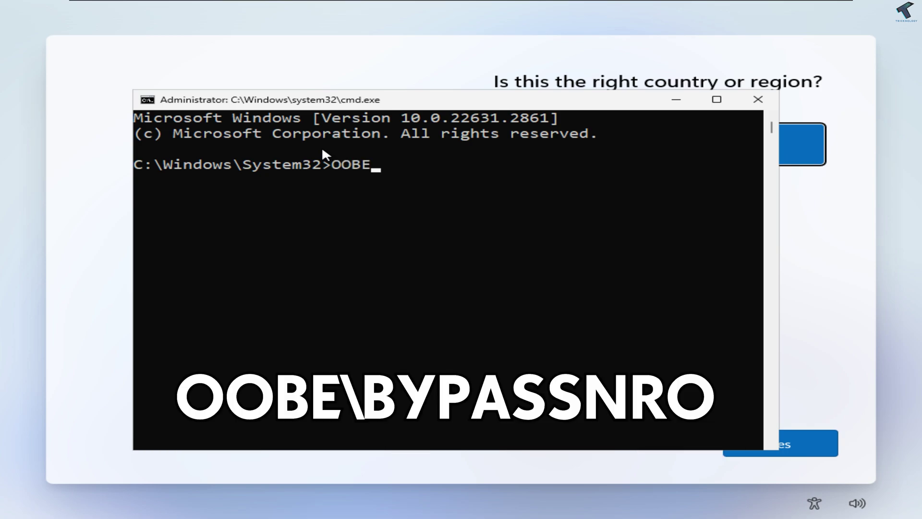
text(\B)
text(YPASS)
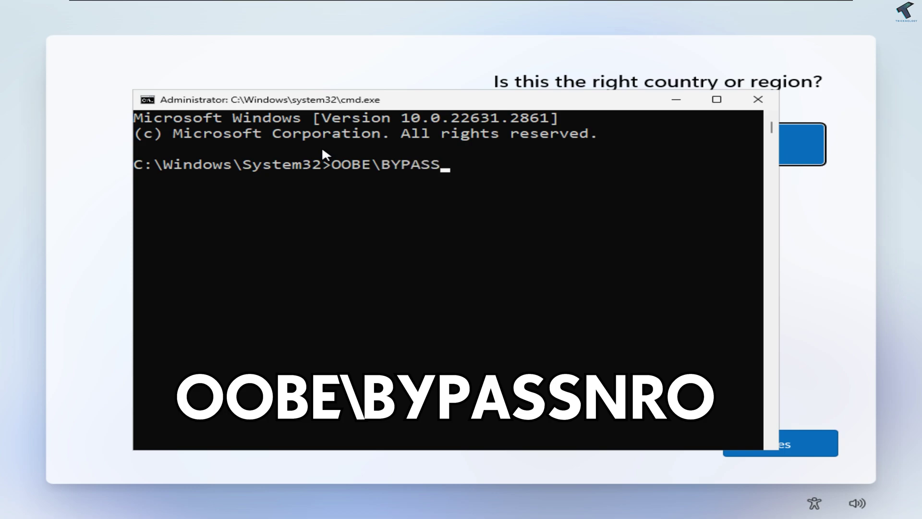
text(NRO)
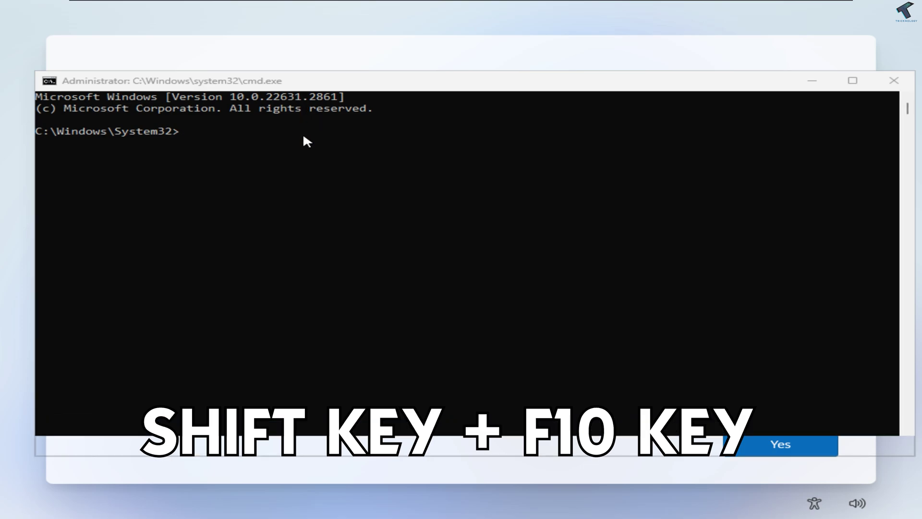
ctrl+scroll(302, 132, up, 2)
Run ipconfig /release in the recentred console, then close the Command Prompt window.
drag(32, 70, 309, 169)
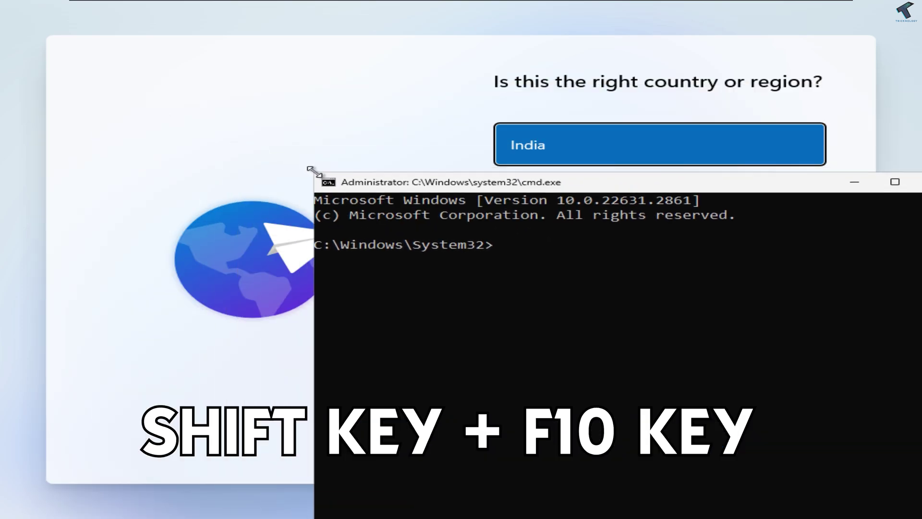
drag(405, 185, 278, 108)
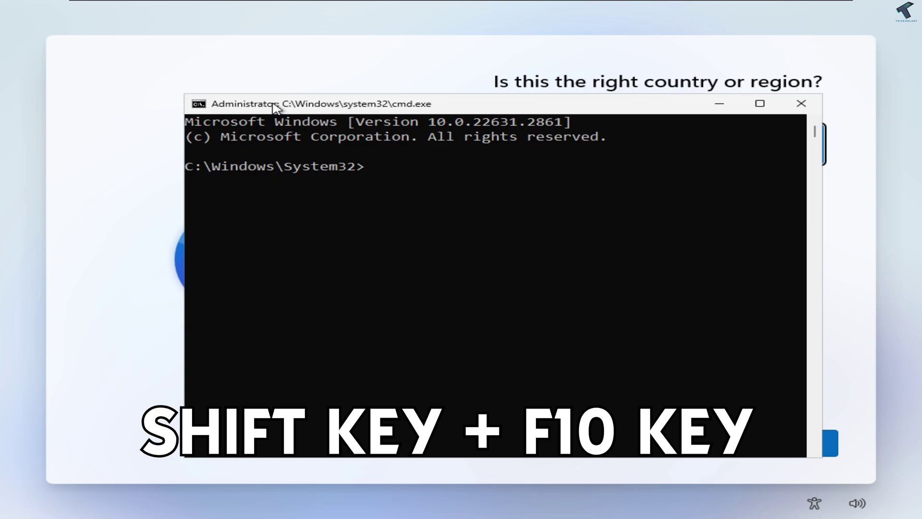
text(ipconfig /r)
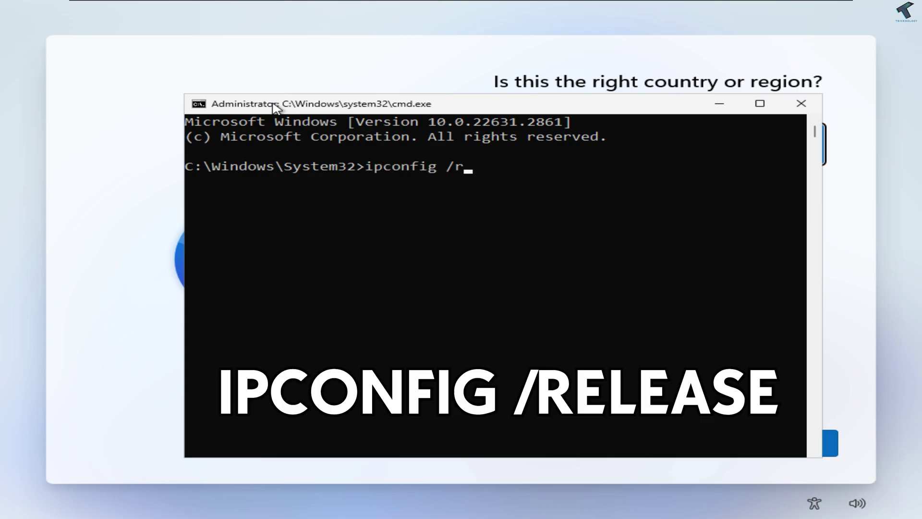
text(elease)
key(Return)
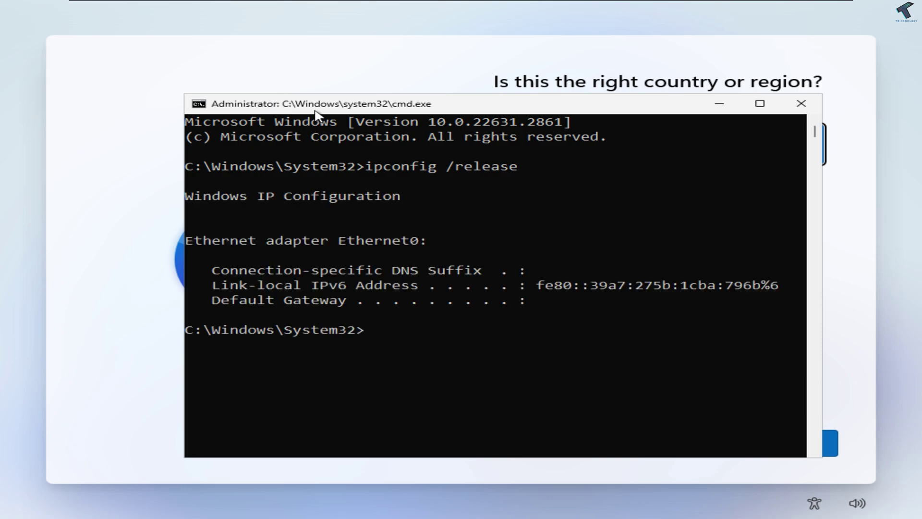
click(788, 106)
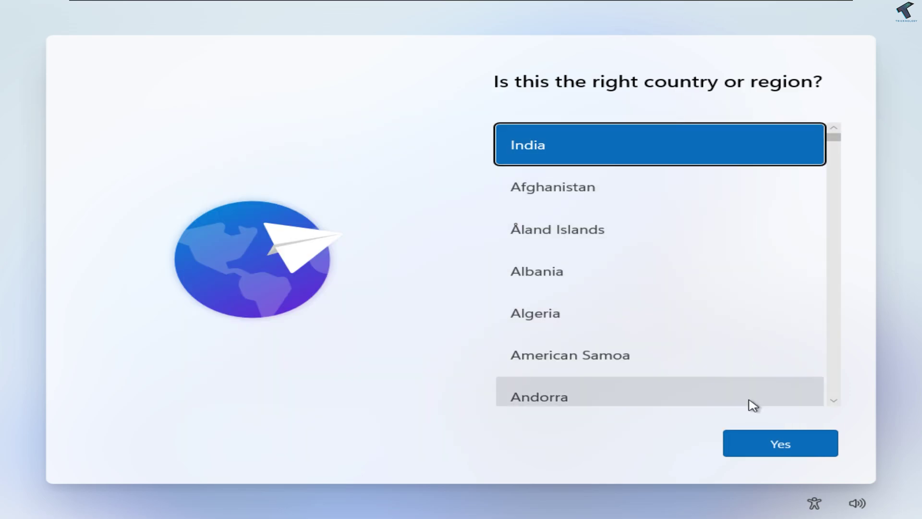
Confirm India and the English (India) keyboard, skip a second layout, and continue without internet.
click(754, 438)
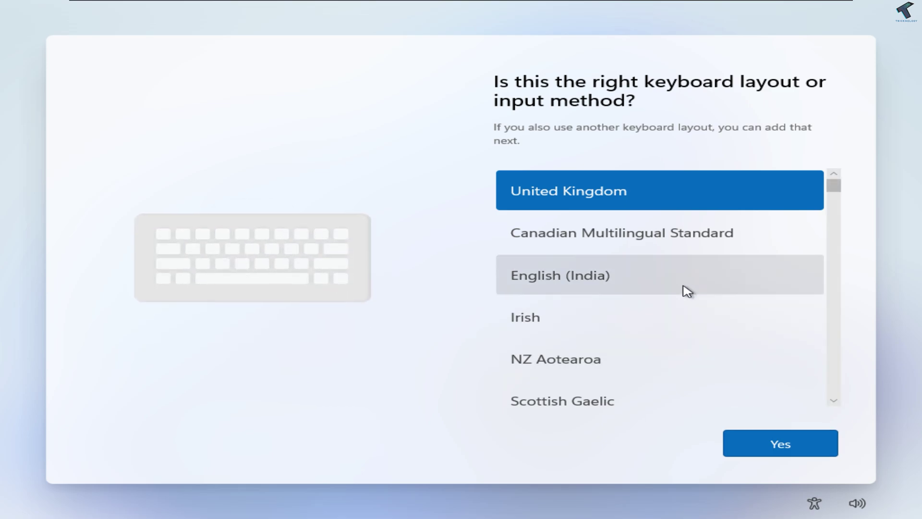
click(685, 287)
click(778, 436)
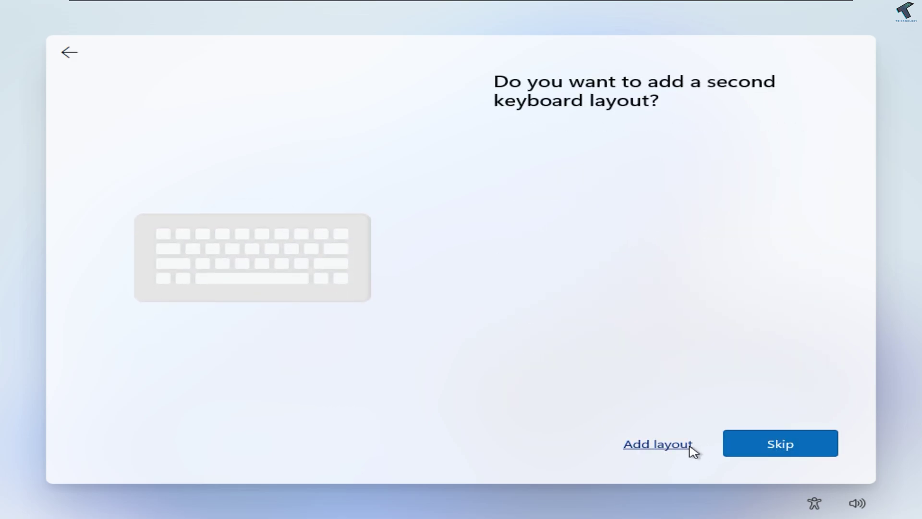
click(753, 443)
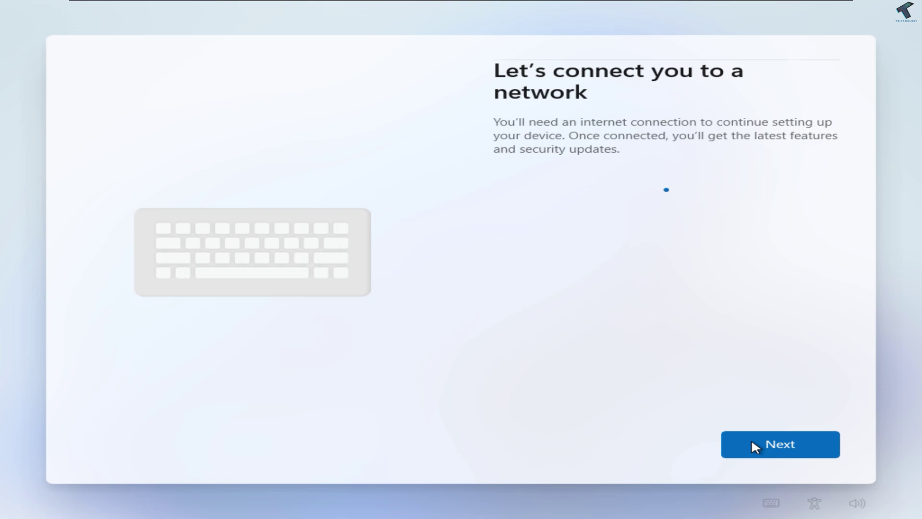
click(639, 447)
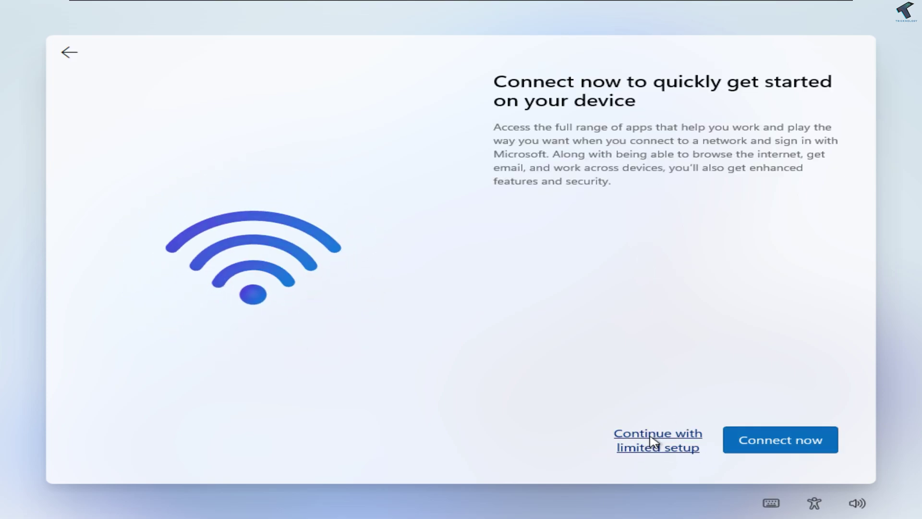
click(654, 442)
text(Trickno)
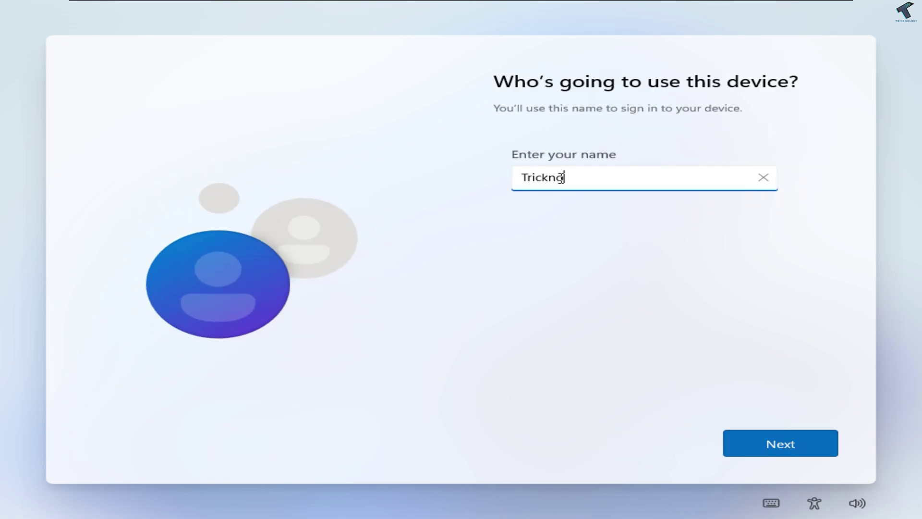
Create the local account Tricknology, then open Settings from Start to check its account type.
key(Return)
key(Return)
key(Return)
click(560, 183)
text(1)
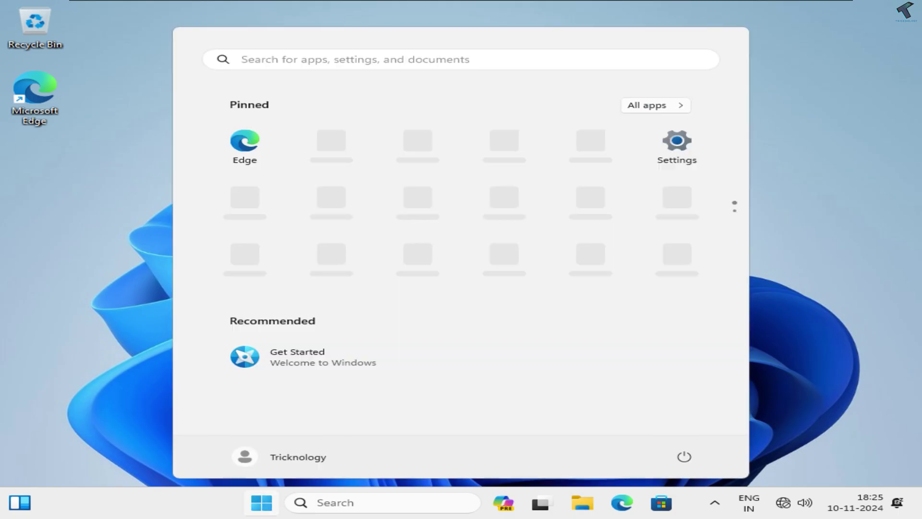
key(Escape)
key(super)
key(super)
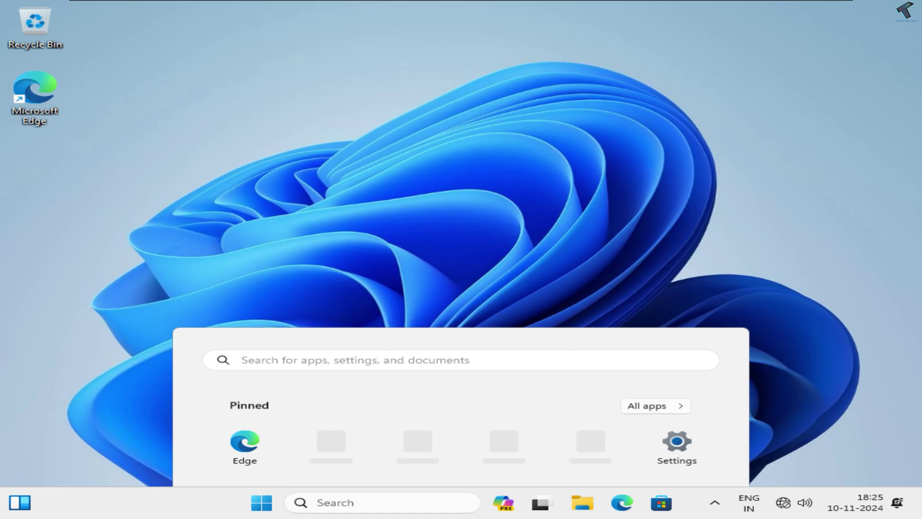
key(super)
click(640, 176)
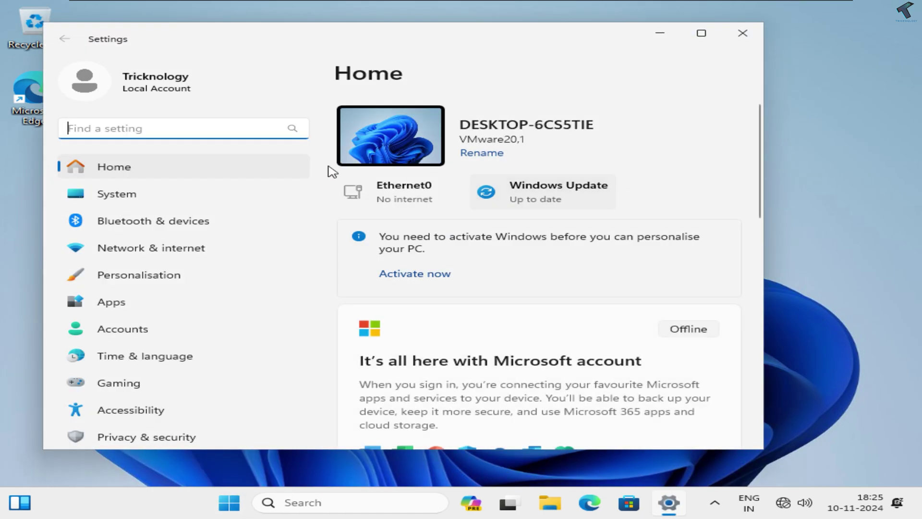